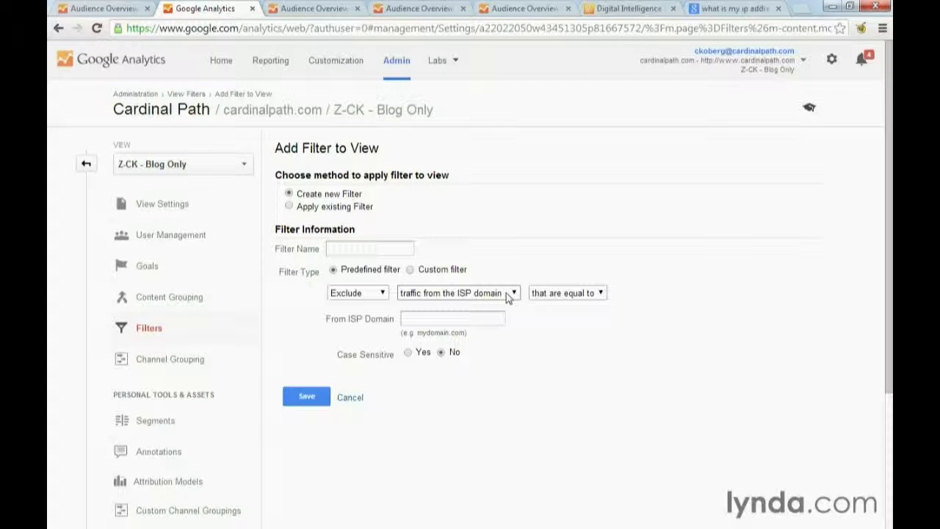
# Set the new predefined filter to exclude traffic from the IP addresses and name it "Exclude office IP address"
pyautogui.click(506, 295)
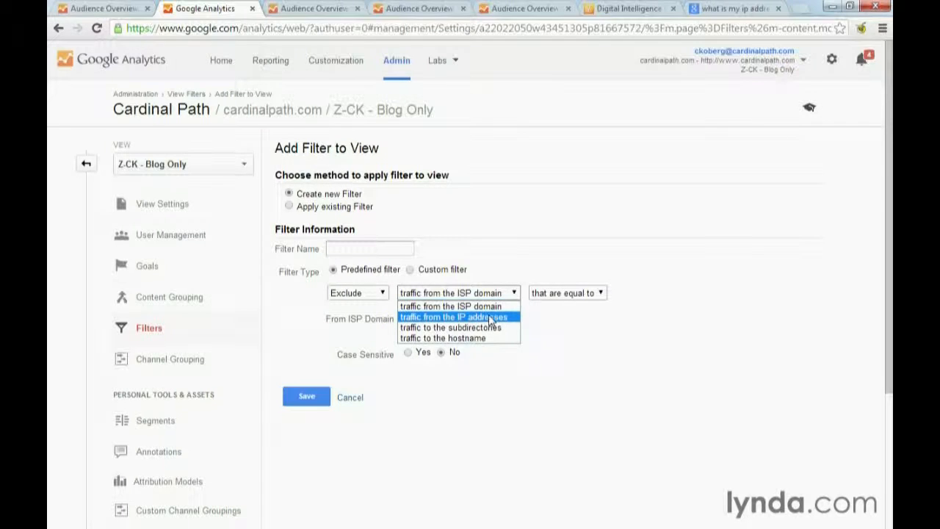
pyautogui.click(490, 316)
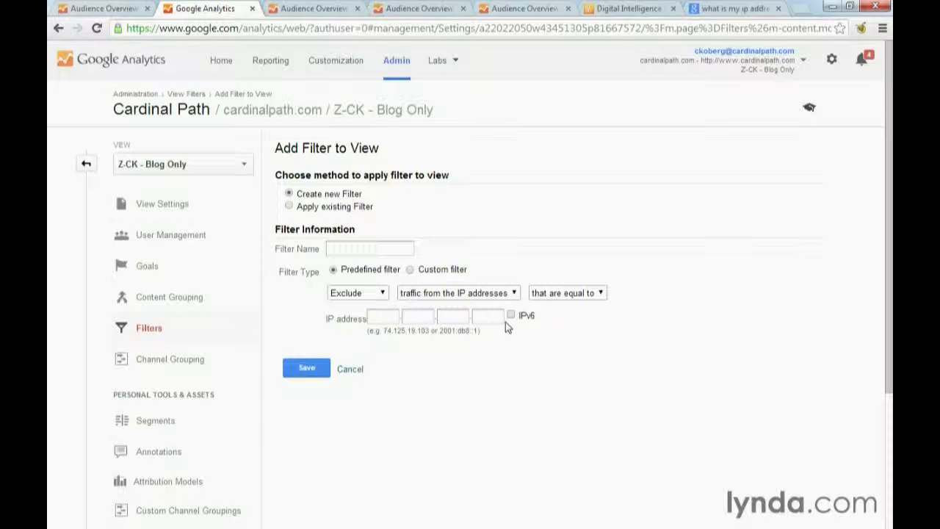
pyautogui.click(384, 252)
pyautogui.write('Ex')
pyautogui.write('clude office IP')
pyautogui.write(' address')
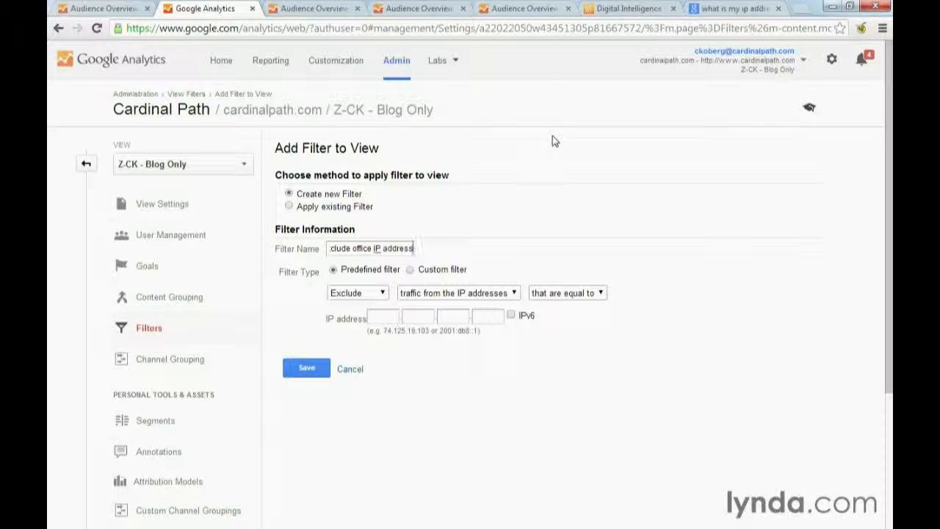
# Copy the public IP address from the Google search results and paste it into the Analytics page's address bar for reference
pyautogui.click(734, 8)
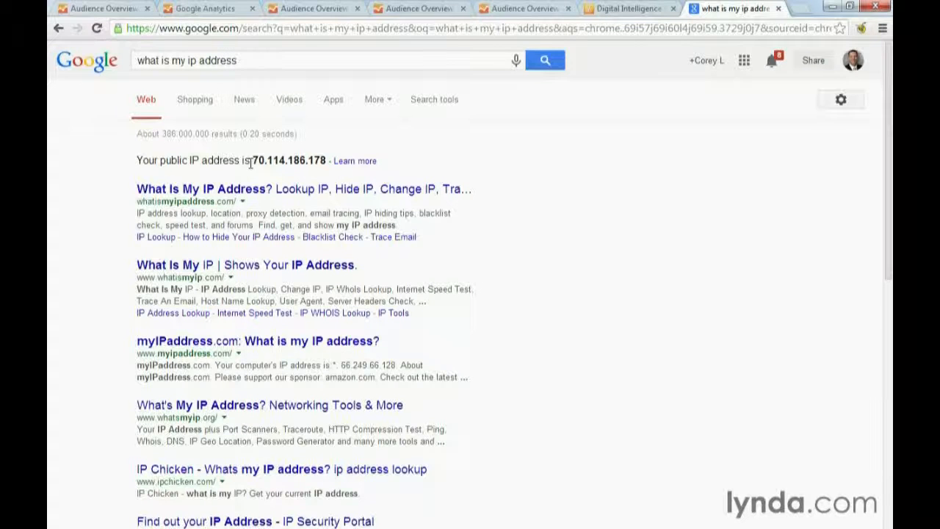
pyautogui.moveTo(253, 162); pyautogui.dragTo(326, 156)
pyautogui.hotkey('ctrl', 'c')
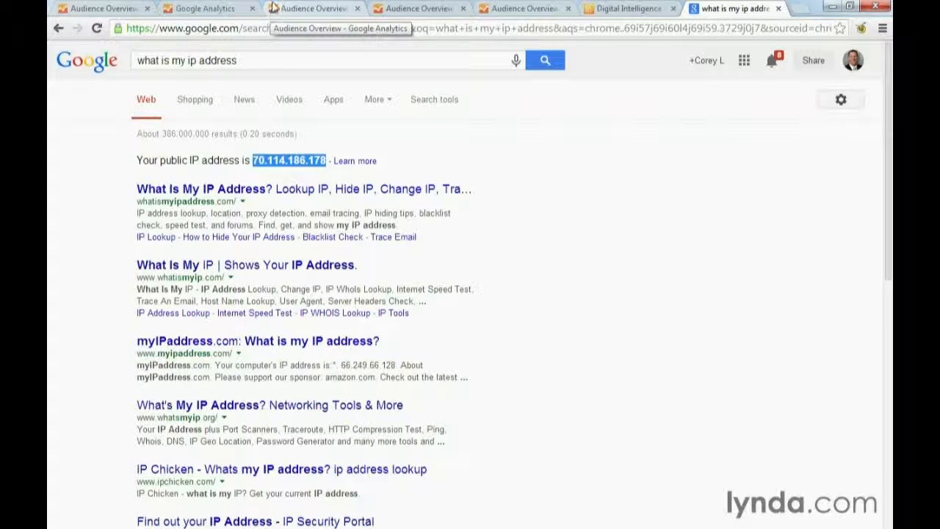
pyautogui.click(241, 7)
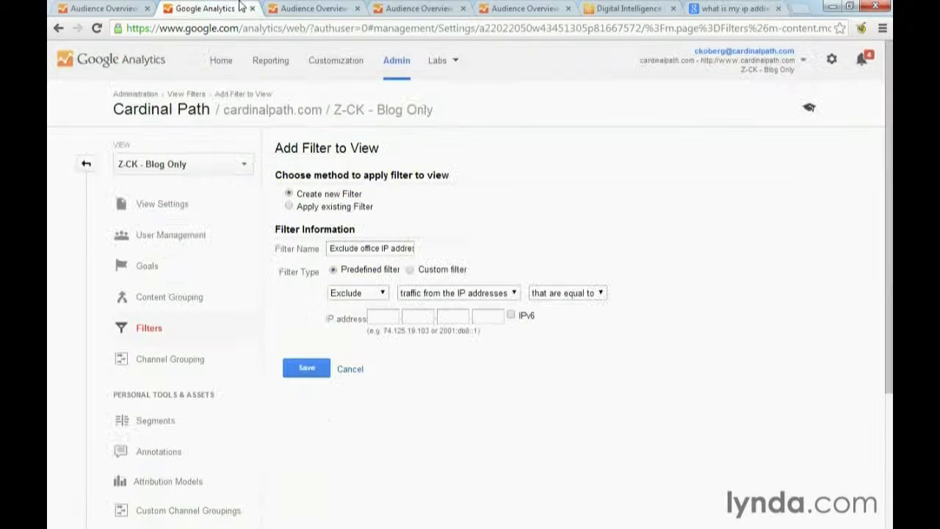
pyautogui.click(345, 29)
pyautogui.hotkey('ctrl', 'v')
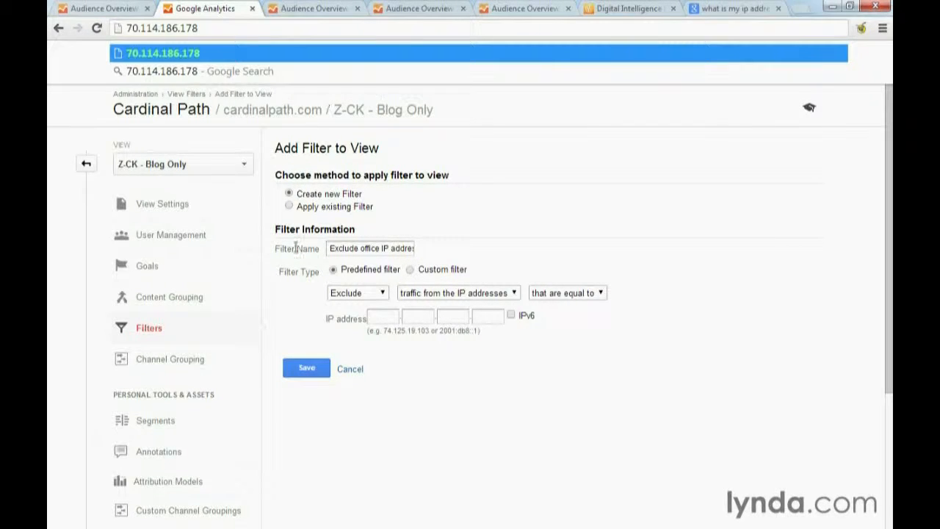
pyautogui.click(380, 317)
pyautogui.write('70.1')
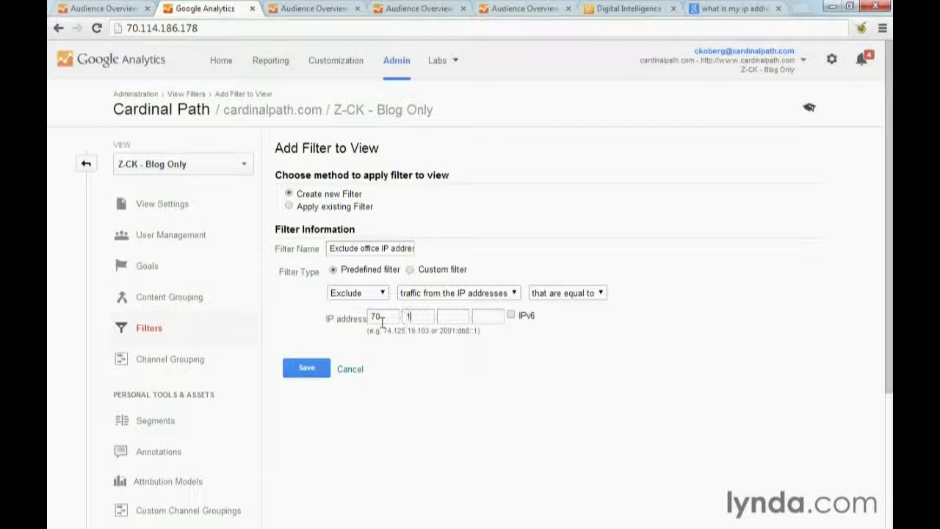
pyautogui.write('14.186.178')
pyautogui.click(305, 369)
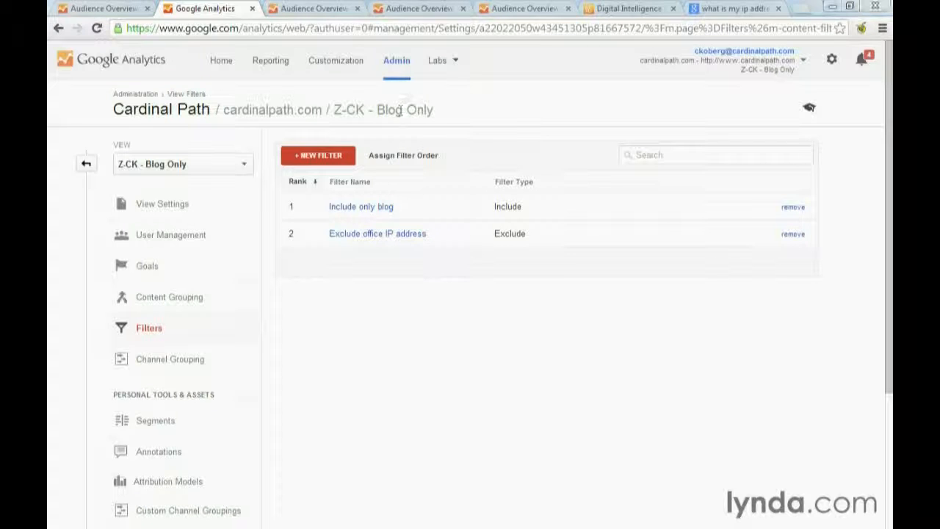
pyautogui.click(320, 155)
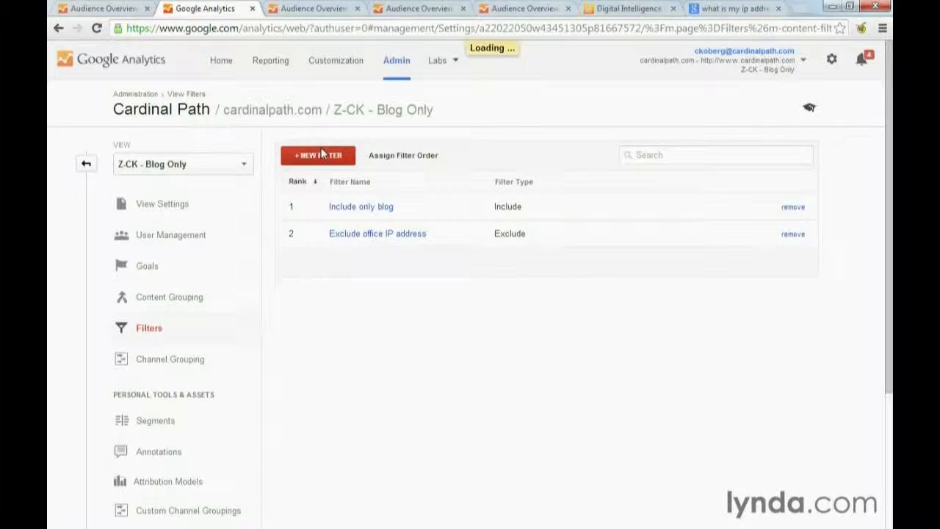
pyautogui.click(411, 295)
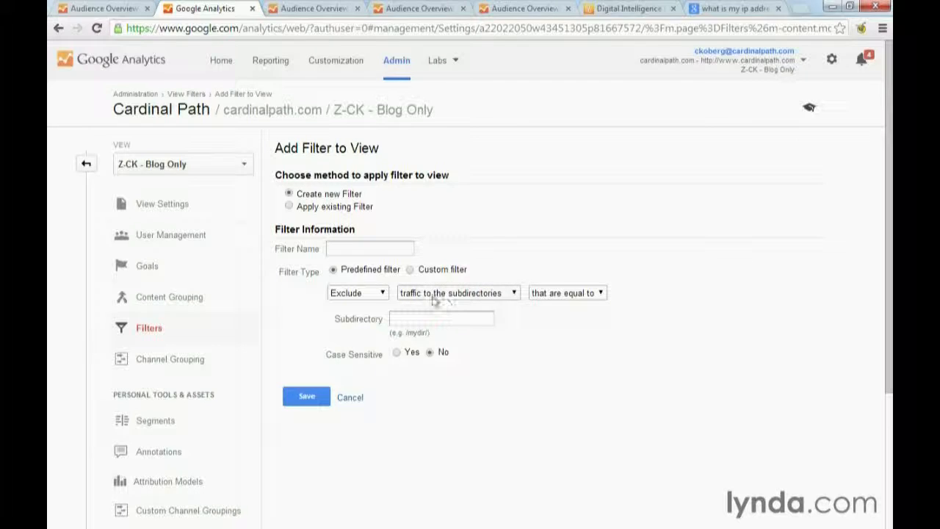
pyautogui.click(355, 294)
pyautogui.click(304, 303)
pyautogui.click(373, 294)
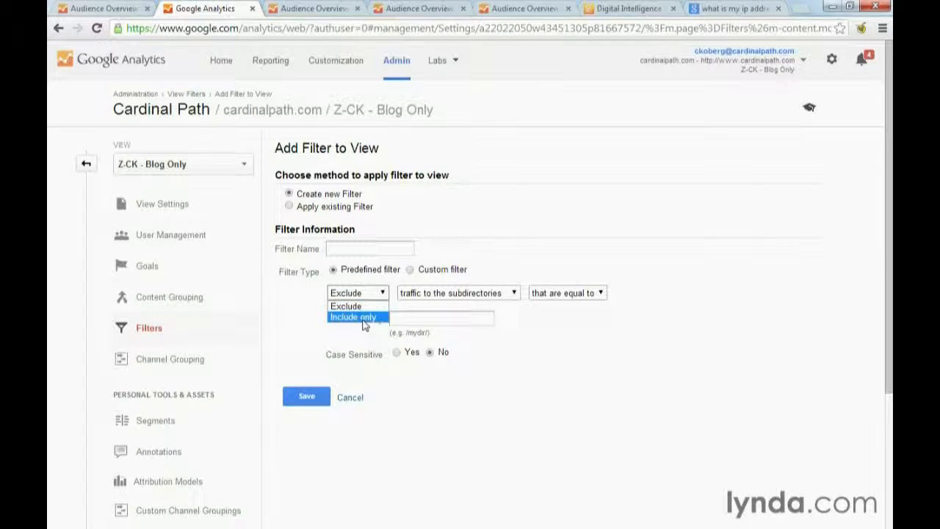
pyautogui.click(363, 321)
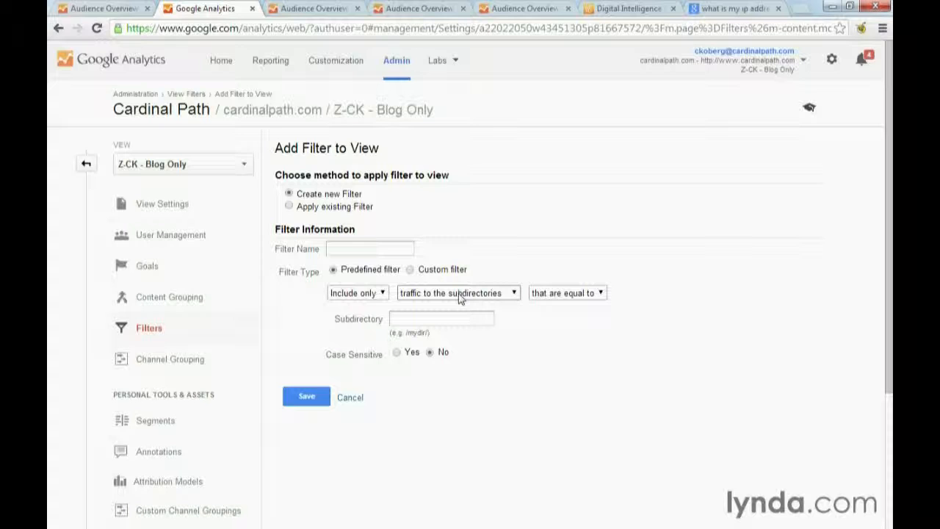
pyautogui.click(376, 294)
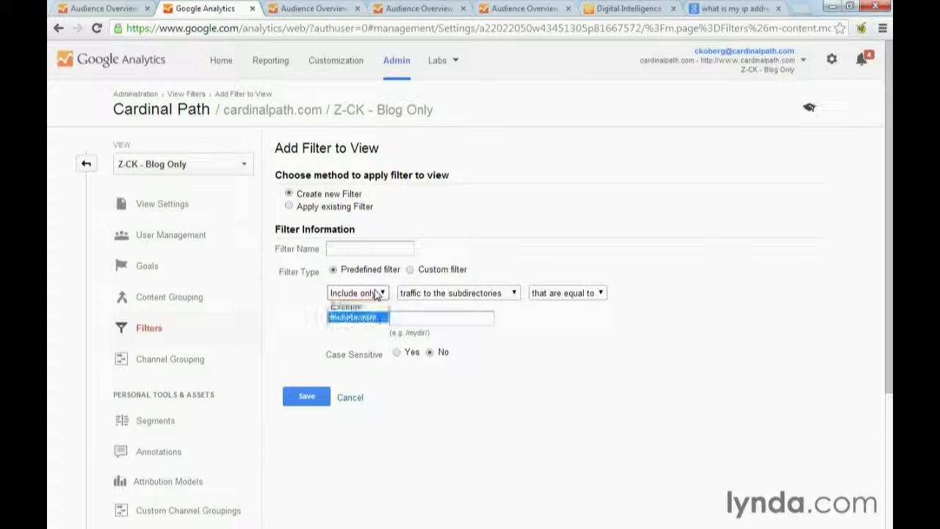
pyautogui.click(349, 307)
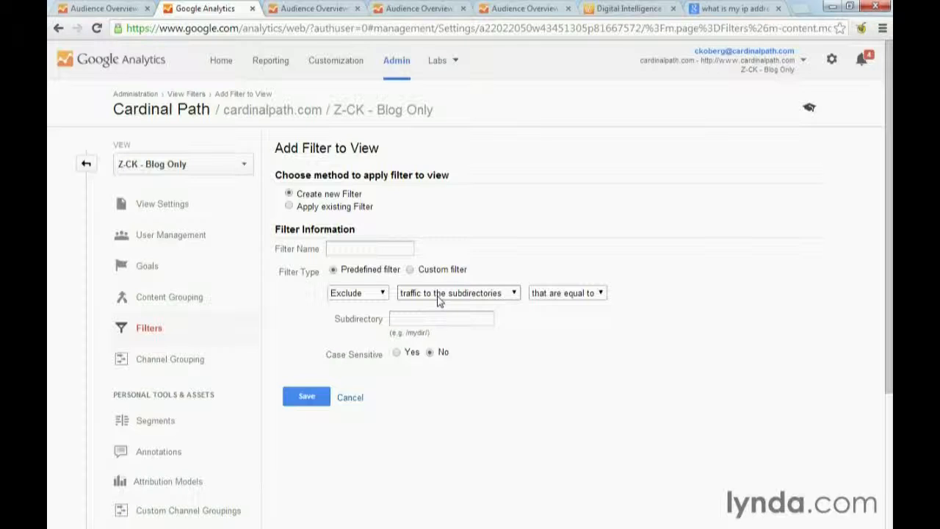
pyautogui.click(351, 401)
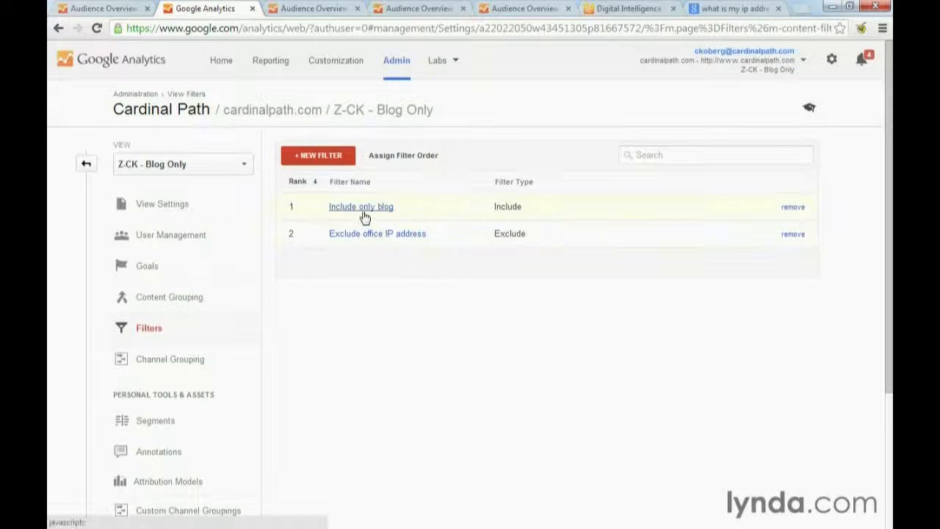
# Review the subdirectory setting of the "Include only blog" filter and leave it without saving
pyautogui.click(362, 209)
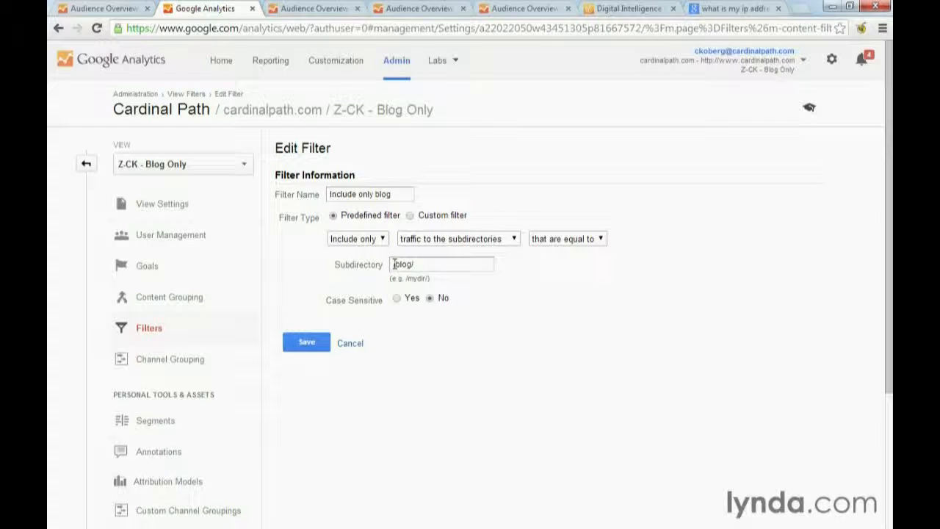
pyautogui.moveTo(392, 264); pyautogui.dragTo(426, 268)
pyautogui.click(426, 268)
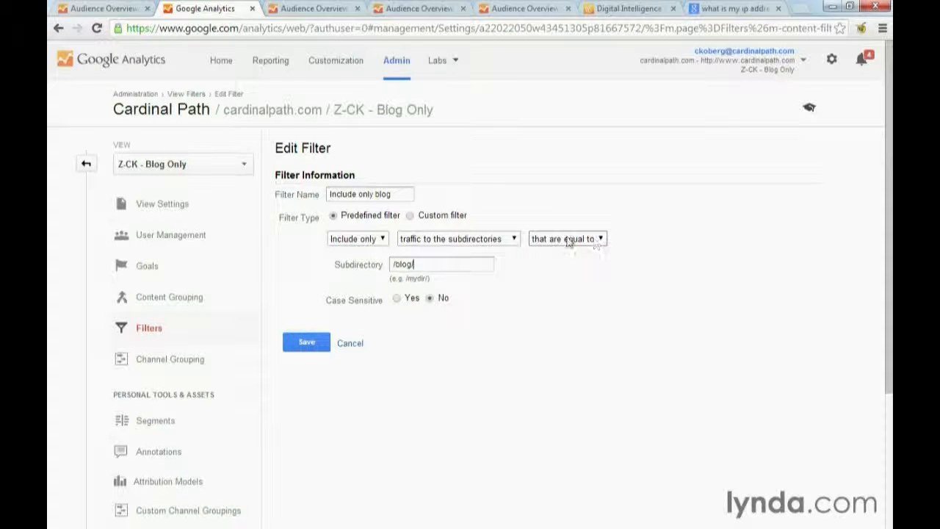
pyautogui.click(348, 343)
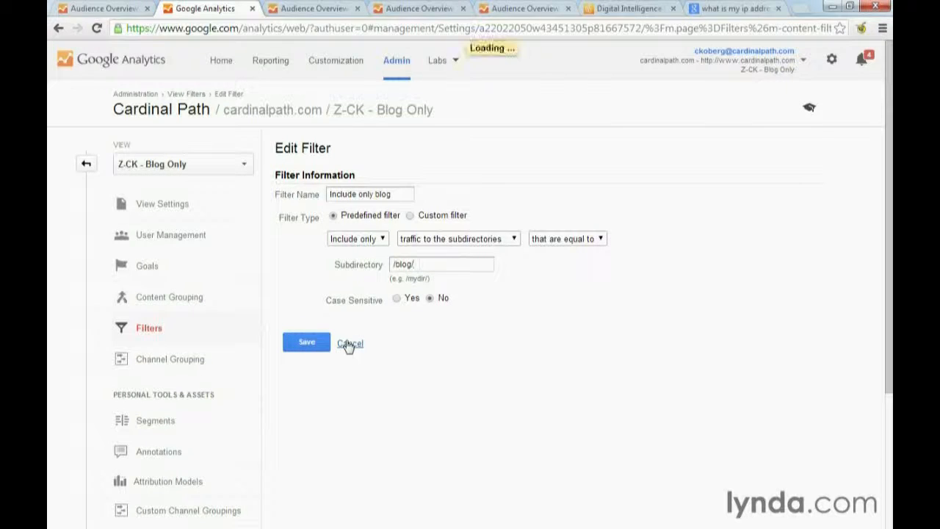
# Show the Audience Overview report for the date range Feb 16, 2014 to Feb 17, 2014
pyautogui.click(270, 65)
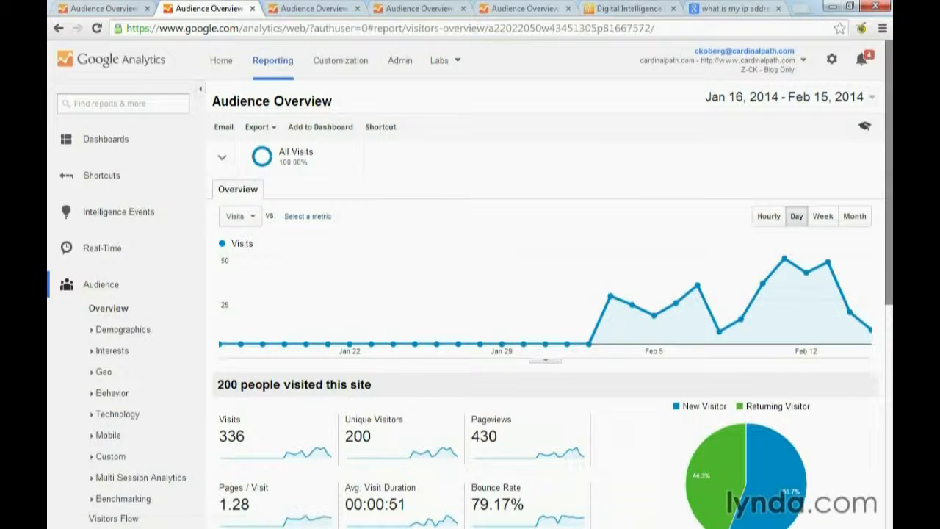
pyautogui.click(871, 97)
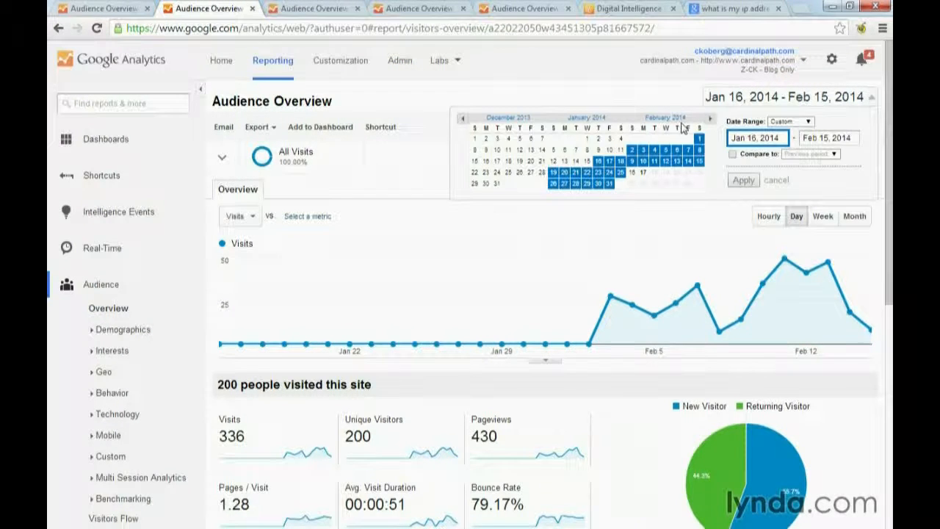
pyautogui.click(633, 174)
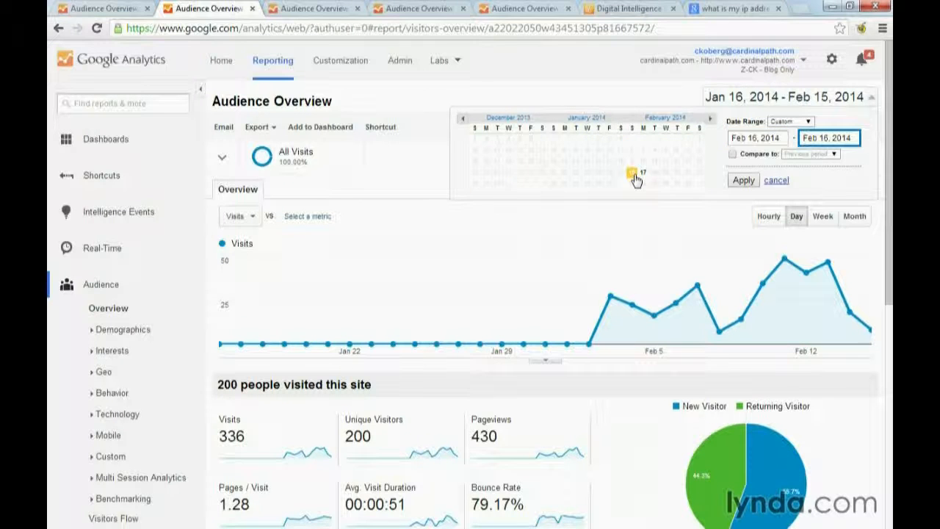
pyautogui.click(642, 175)
pyautogui.click(742, 181)
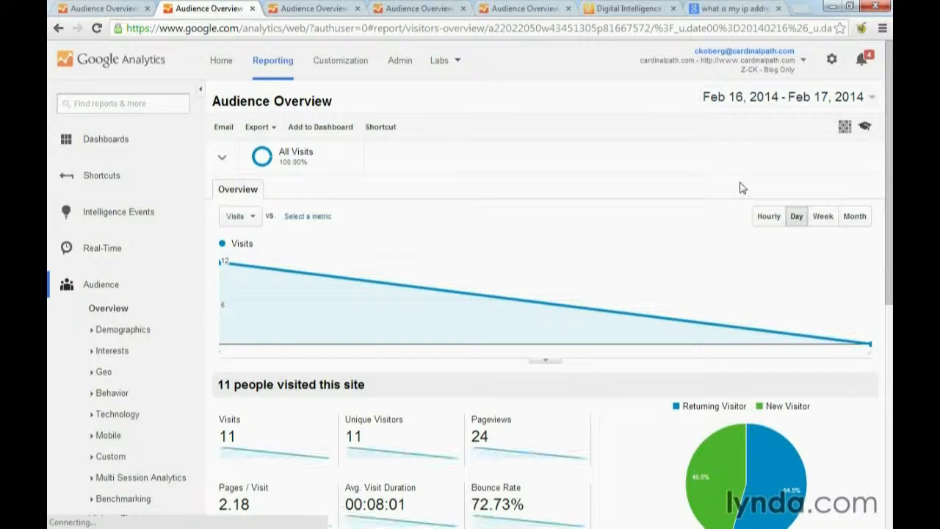
# Open the All Pages report in the Behavior site content and examine which pages it lists
pyautogui.scroll(-1, 118, 337)
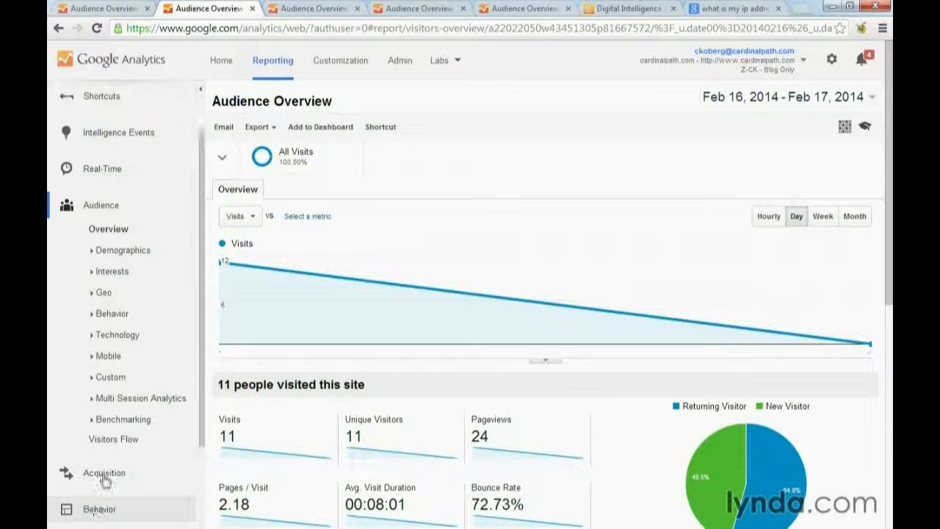
pyautogui.scroll(-2, 118, 440)
pyautogui.click(107, 388)
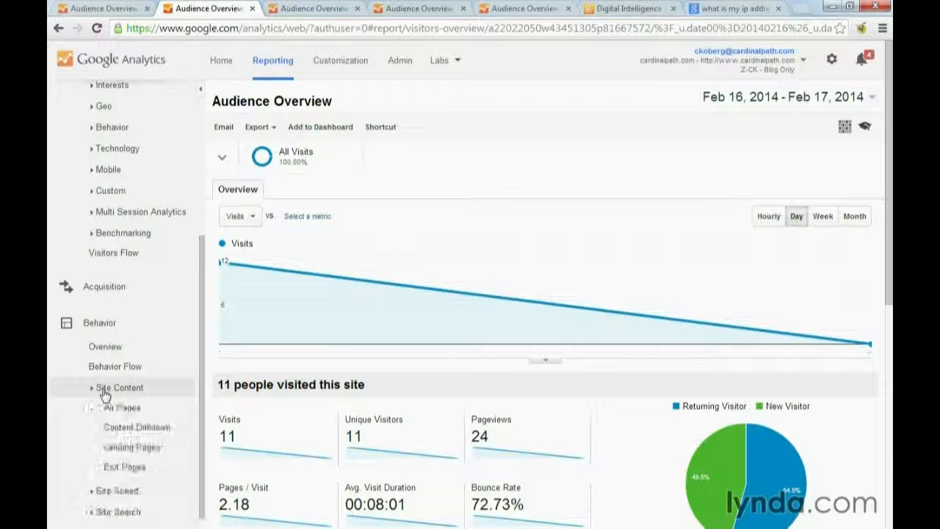
pyautogui.click(126, 410)
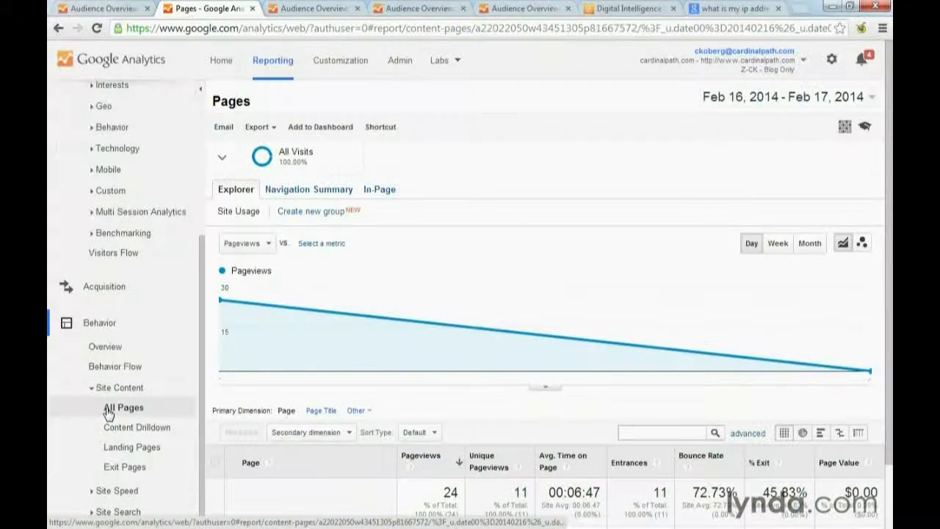
pyautogui.scroll(-2, 396, 388)
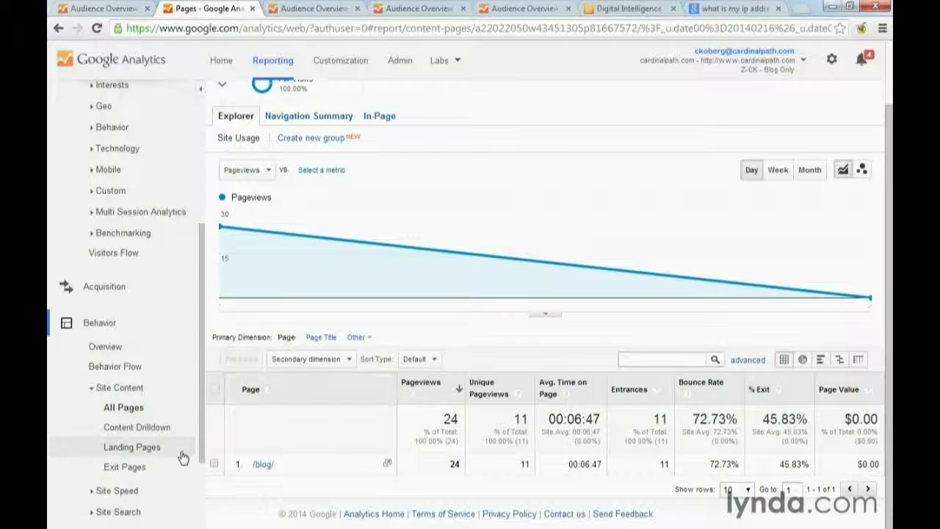